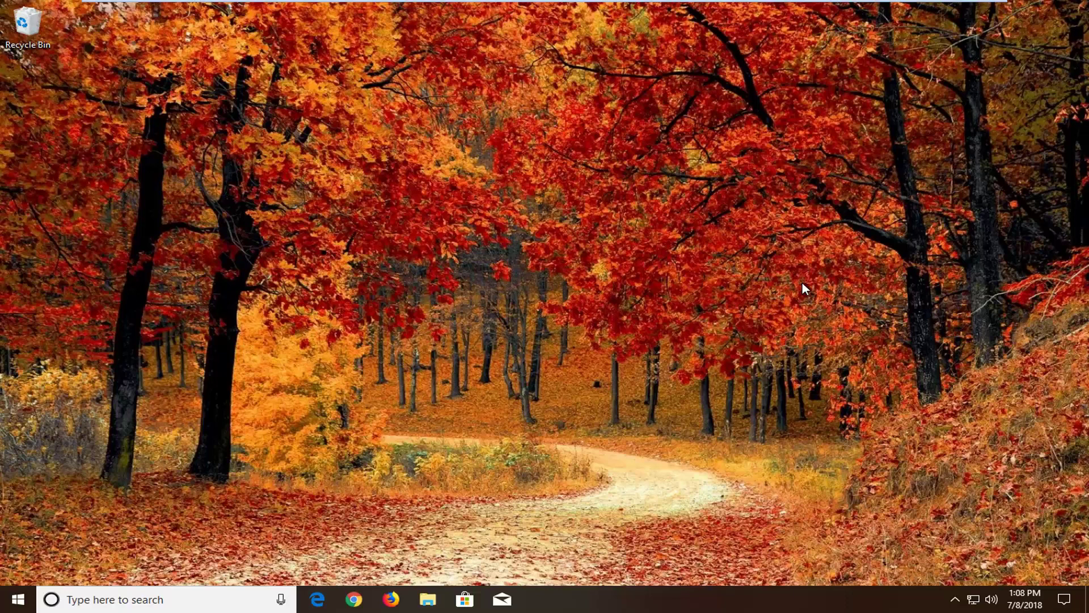
# - Search Start for 'speaker' and open Manage audio devices to list the playback devices
pyautogui.press('super+s')
pyautogui.write('s')
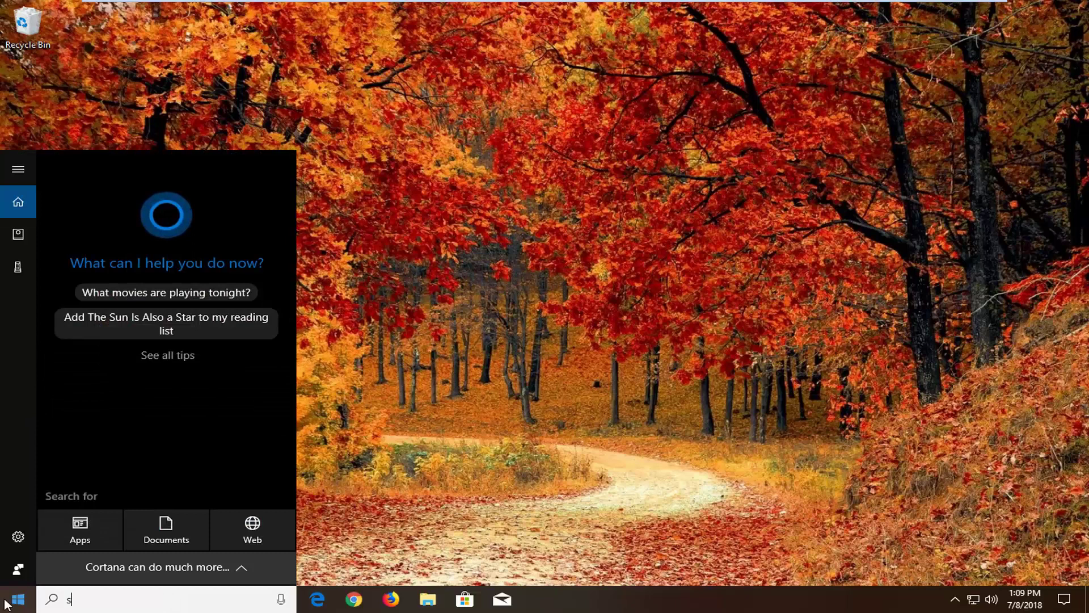
pyautogui.write('peaker')
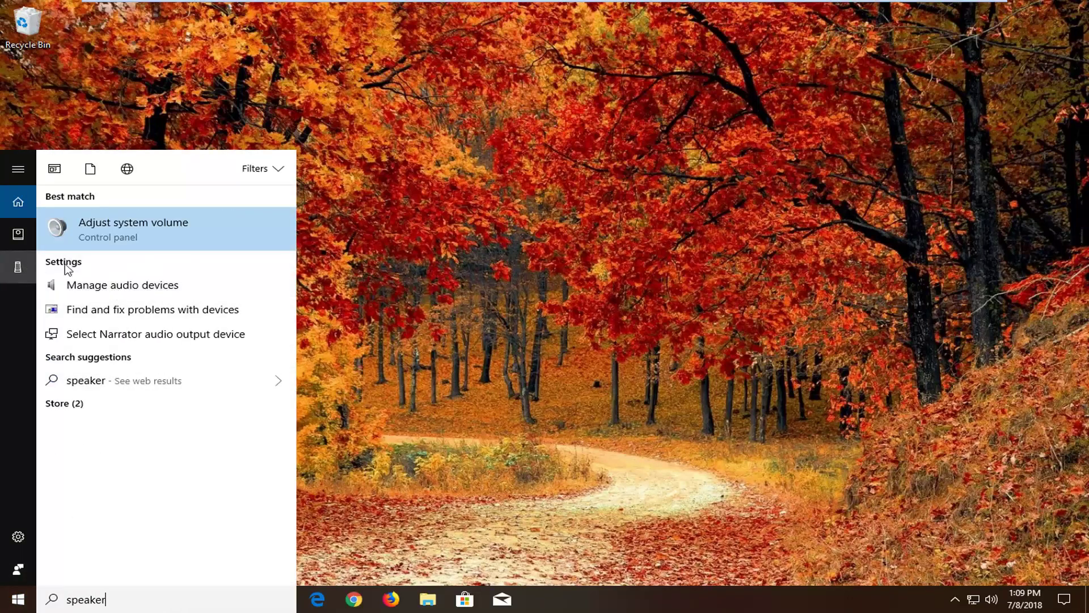
pyautogui.click(140, 288)
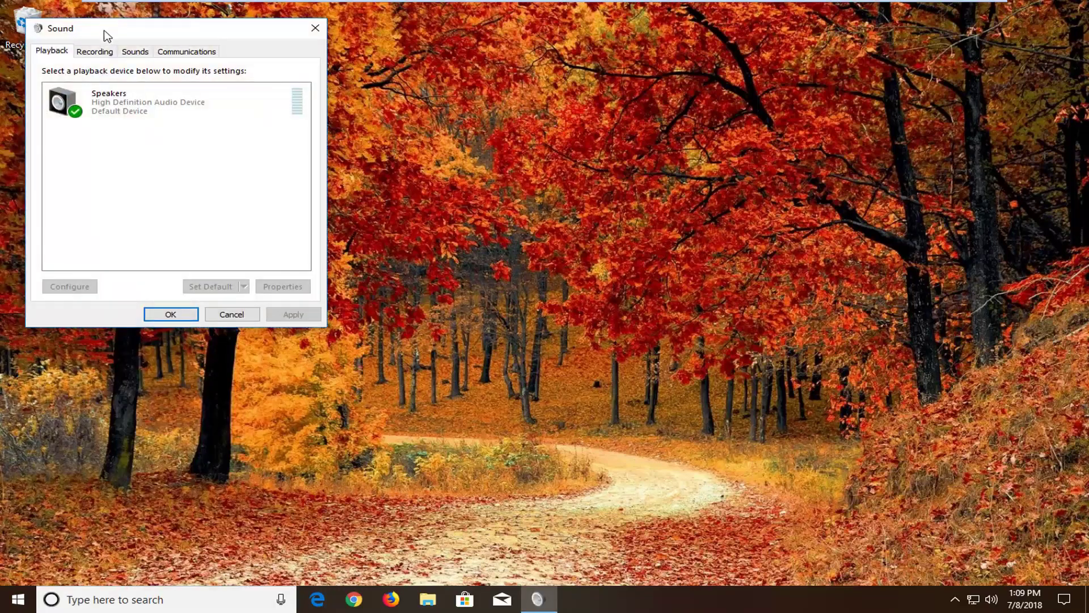
# - Centre the Sound dialog and open Properties for the Speakers playback device
pyautogui.moveTo(107, 36)
pyautogui.mouseDown()
pyautogui.moveTo(335, 105)
pyautogui.moveTo(355, 153)
pyautogui.mouseUp()
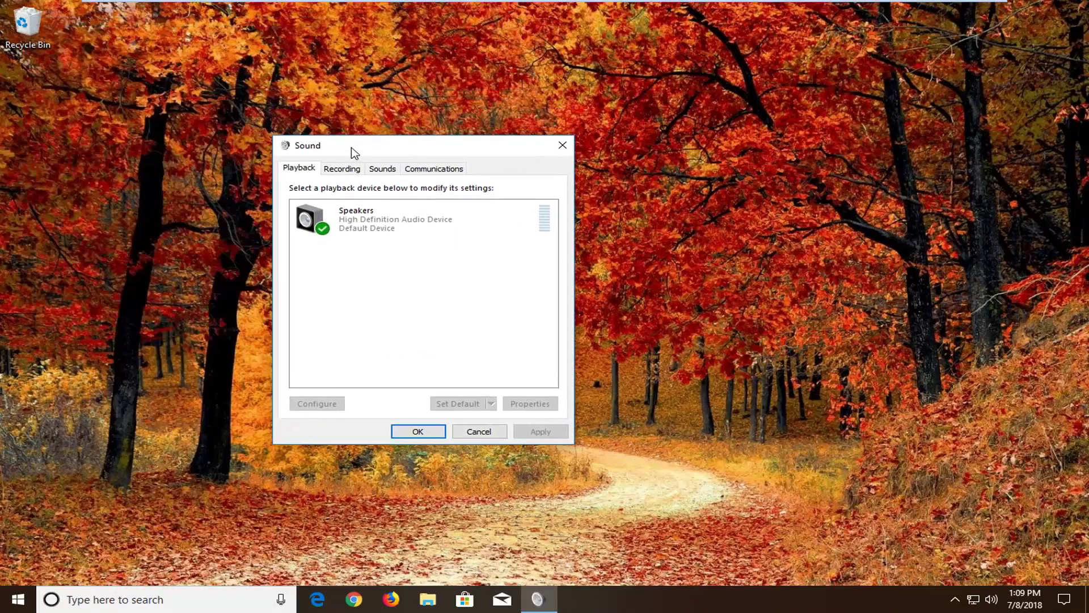
pyautogui.click(362, 220)
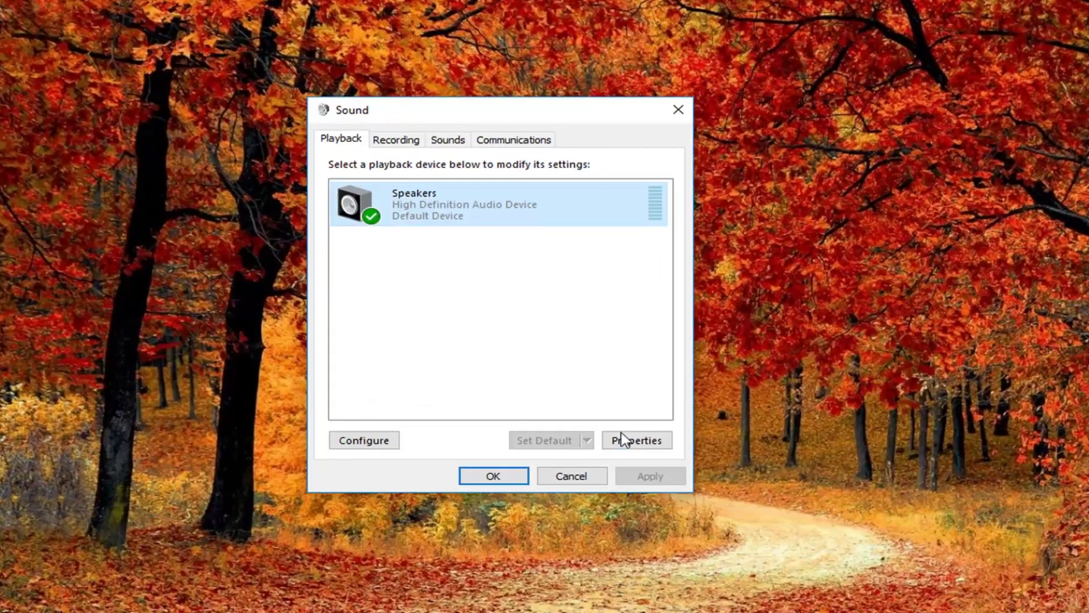
pyautogui.click(623, 439)
# - Disable all Speakers enhancements, then search taskbar for 'troubleshoot'
pyautogui.moveTo(466, 190); pyautogui.dragTo(408, 109)
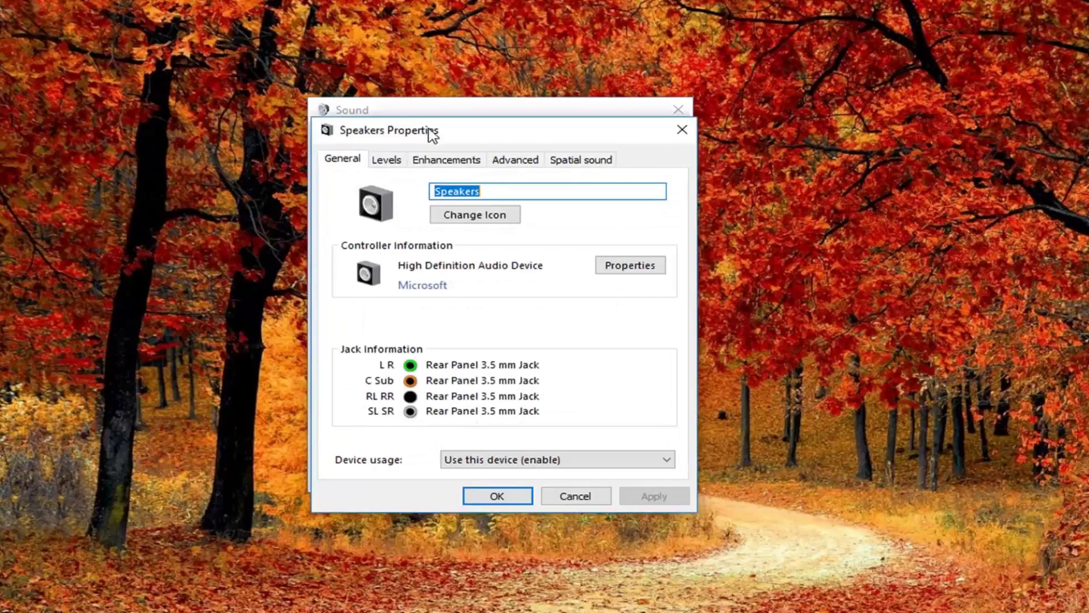
pyautogui.click(431, 142)
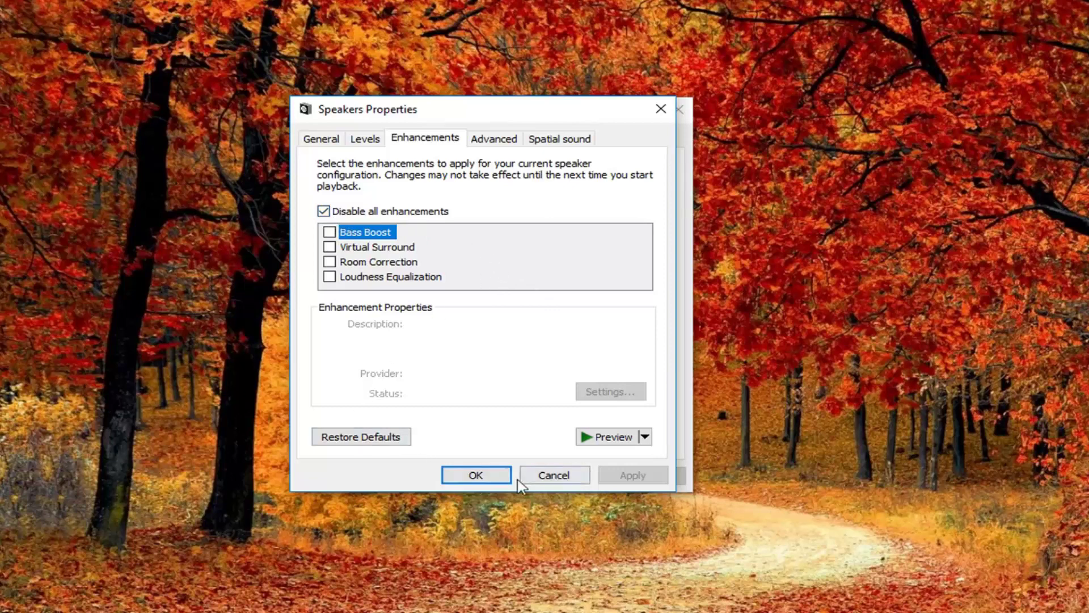
pyautogui.click(470, 478)
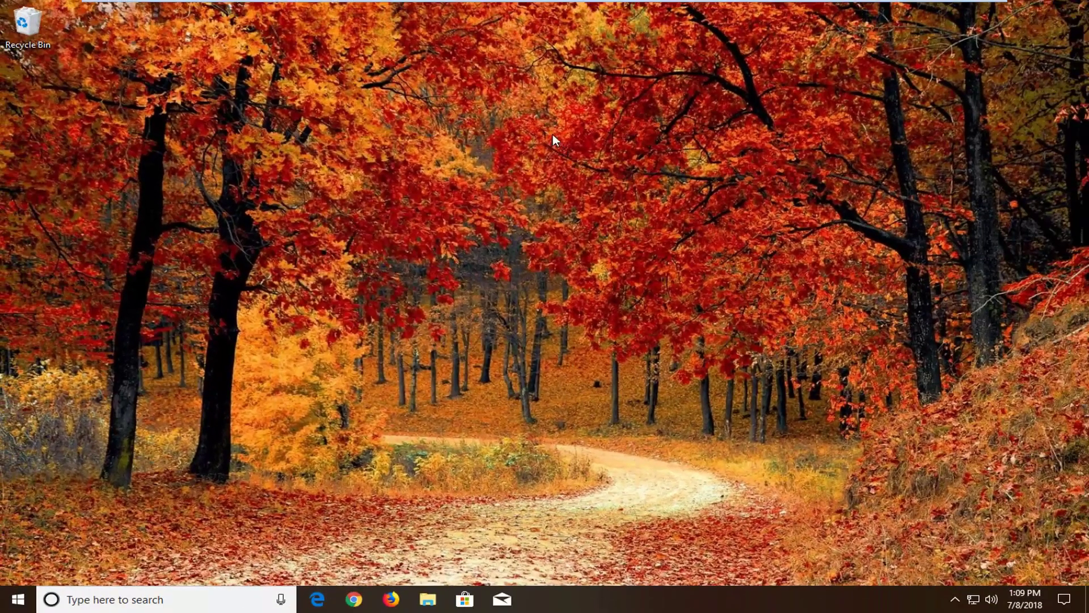
pyautogui.click(9, 608)
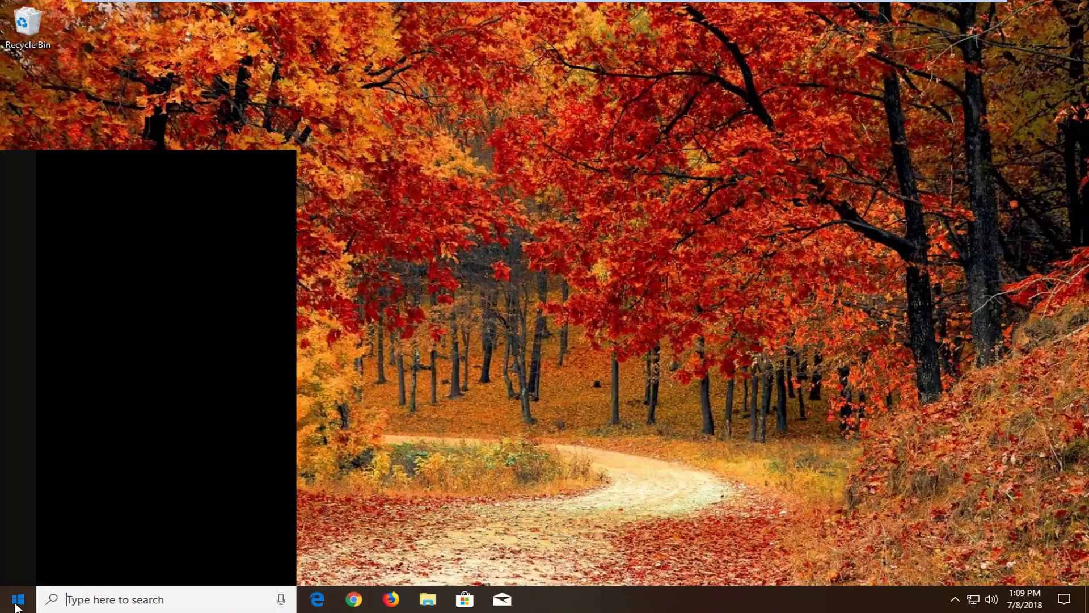
pyautogui.write('t')
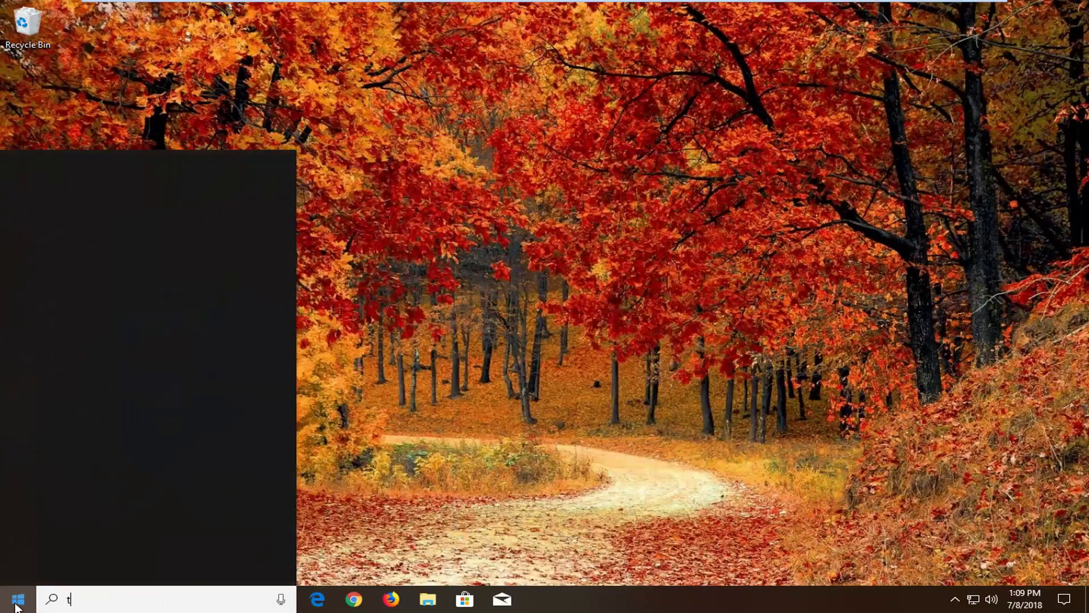
pyautogui.write('roubleshoot')
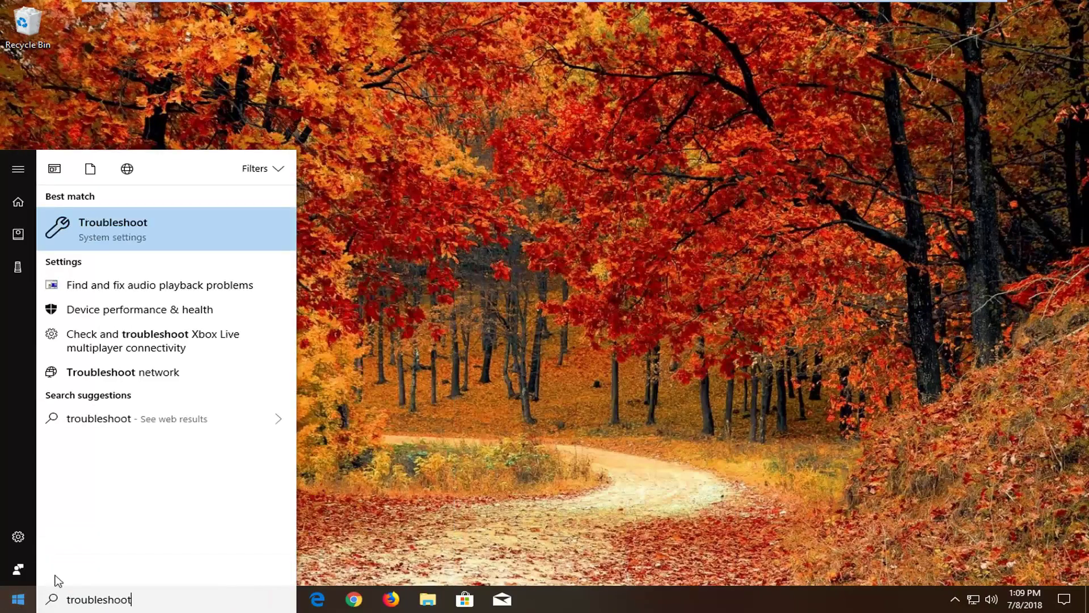
# - Open Troubleshoot settings and expand Hardware and Devices under 'Find and fix other problems'
pyautogui.click(131, 228)
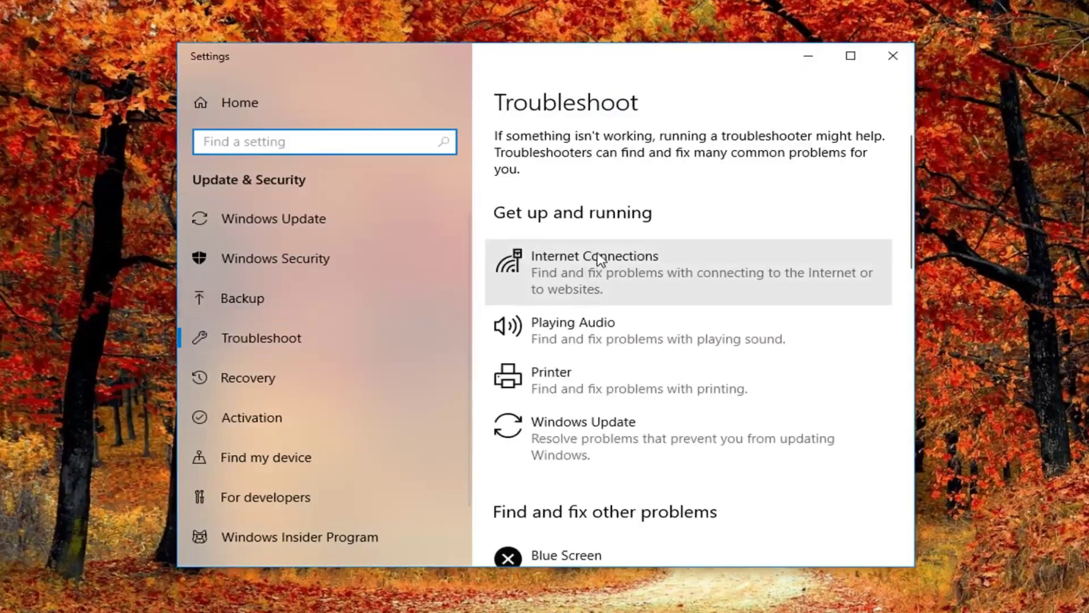
pyautogui.scroll(-2, 619, 283)
pyautogui.scroll(-2, 637, 306)
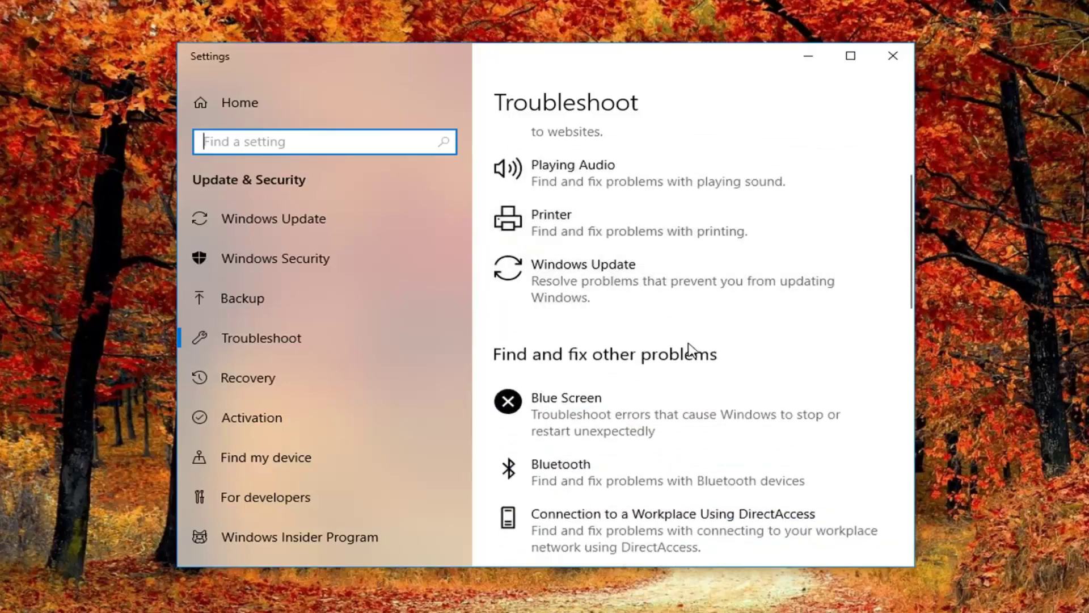
pyautogui.scroll(-2, 689, 344)
pyautogui.scroll(-1, 639, 347)
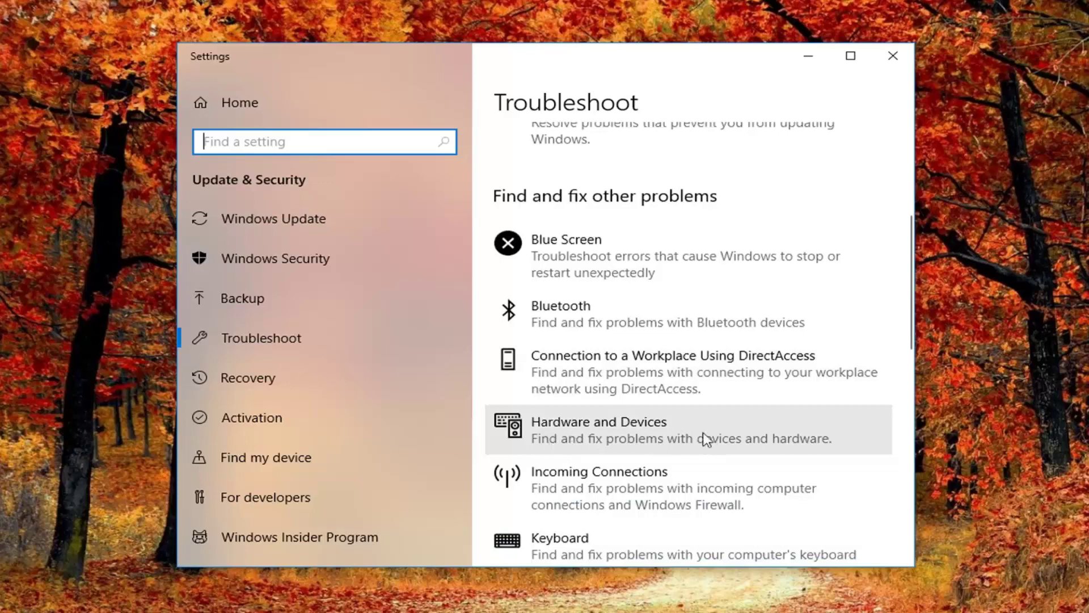
pyautogui.click(719, 438)
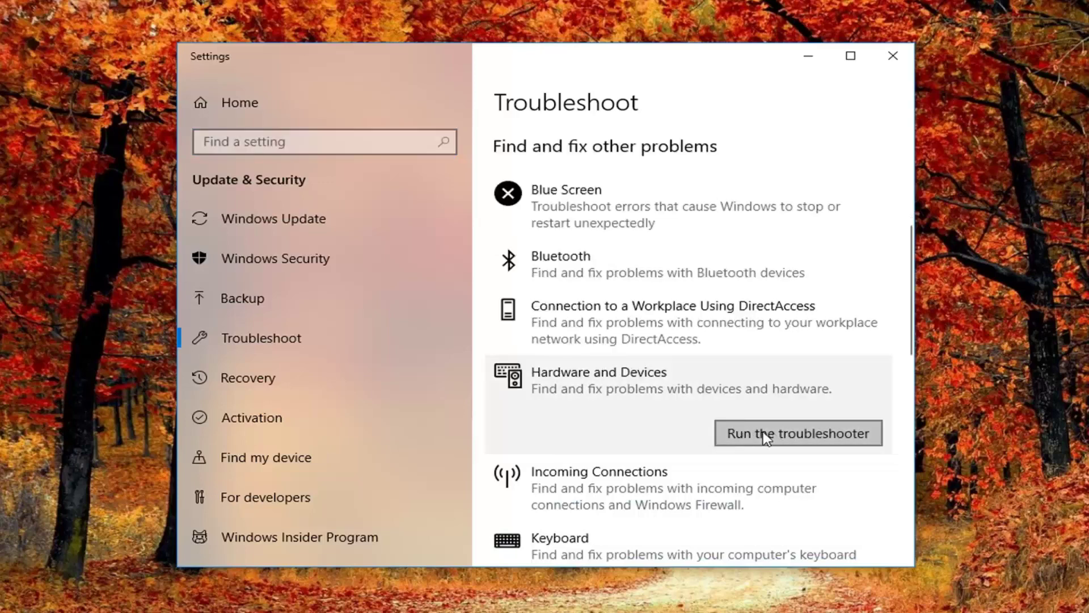
# - Run the Hardware and Devices troubleshooter, apply its driver and update fix, and accept the restart notice
pyautogui.click(766, 436)
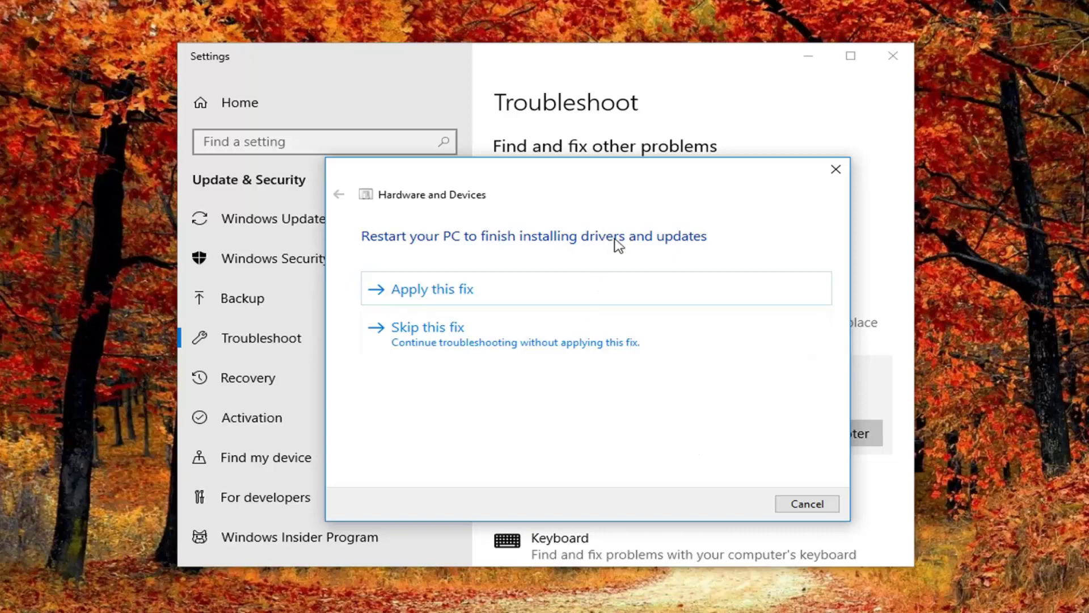
pyautogui.click(444, 291)
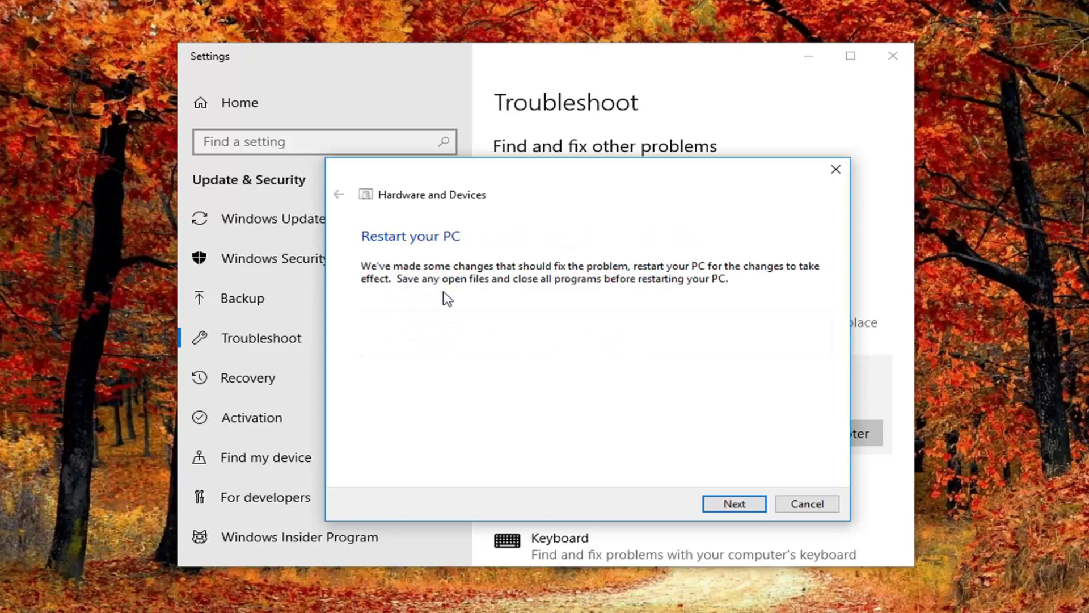
pyautogui.click(720, 509)
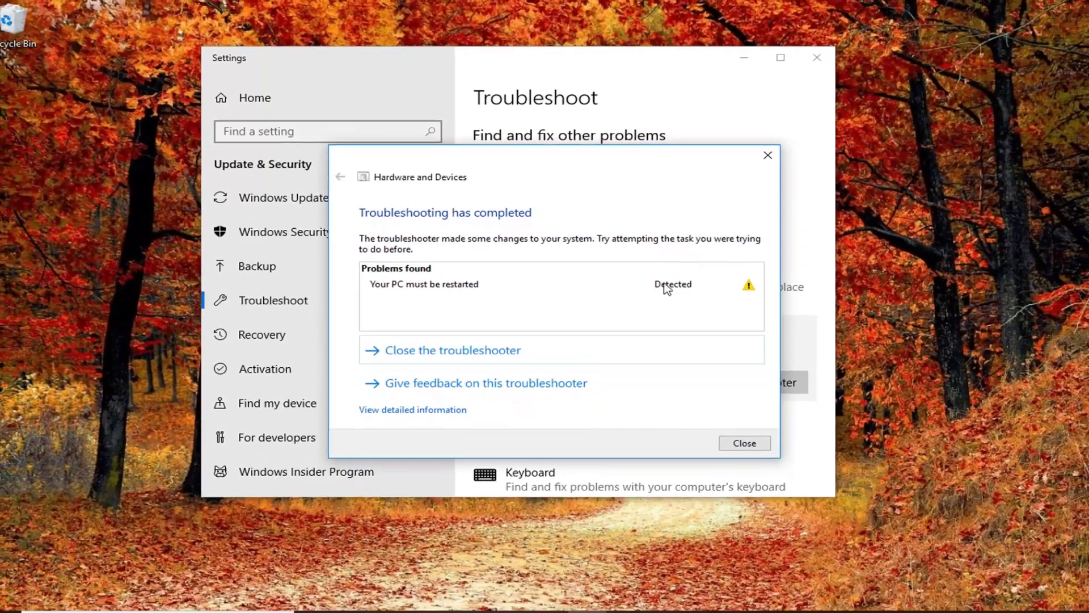
# - Close the finished troubleshooter and the Settings window, leaving the desktop
pyautogui.click(743, 156)
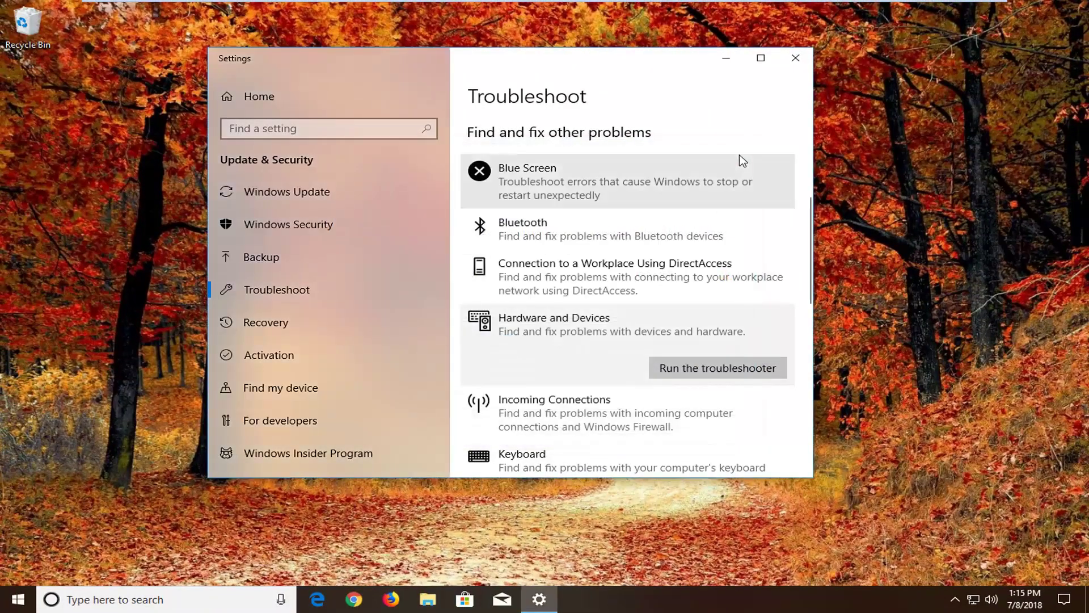
pyautogui.click(795, 57)
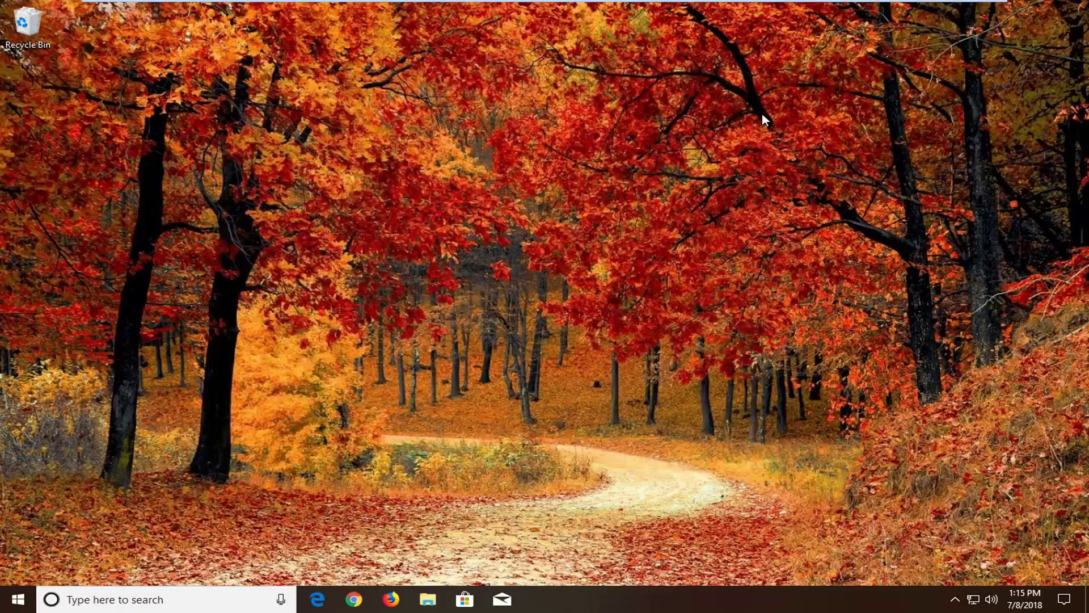